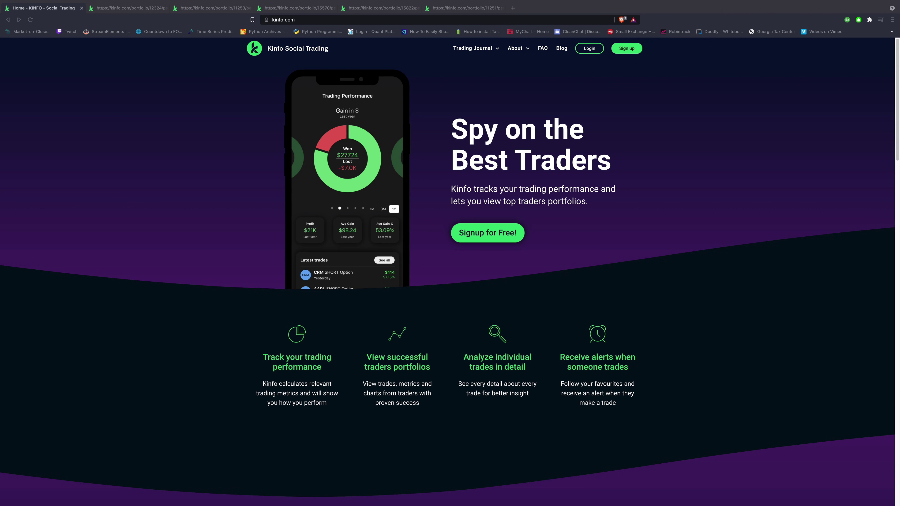
Step: Look through the trader performance profiles already open in the browser, including portfolios 11253 and 15570
{"action": "left_click", "coordinate": [145, 11]}
{"action": "left_click", "coordinate": [214, 9]}
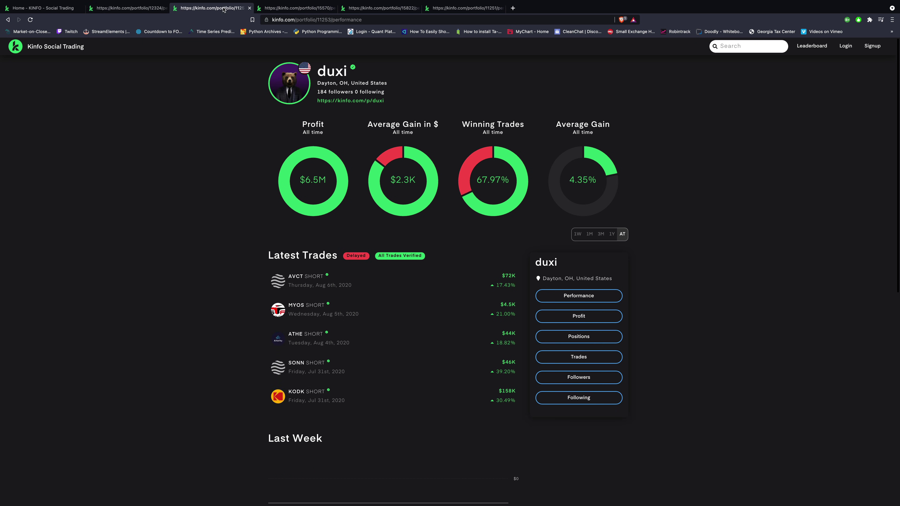
{"action": "left_click", "coordinate": [282, 10]}
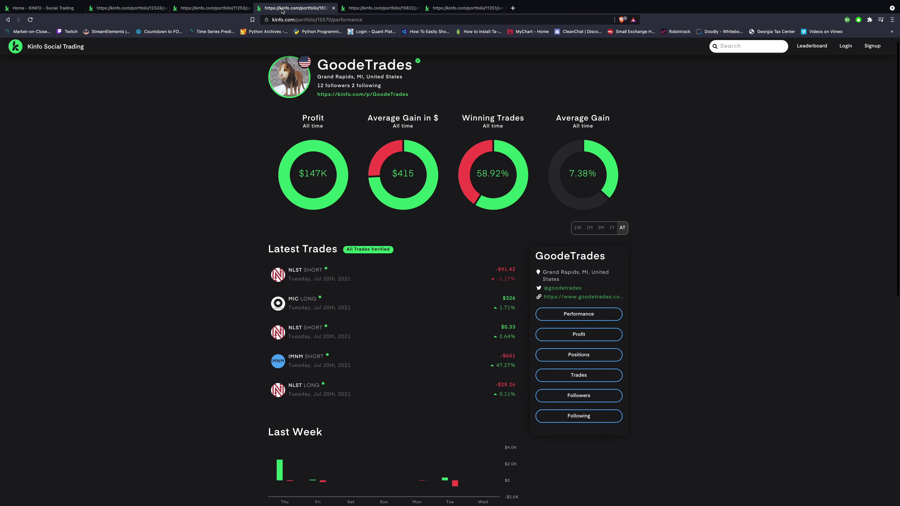
{"action": "left_click", "coordinate": [349, 10]}
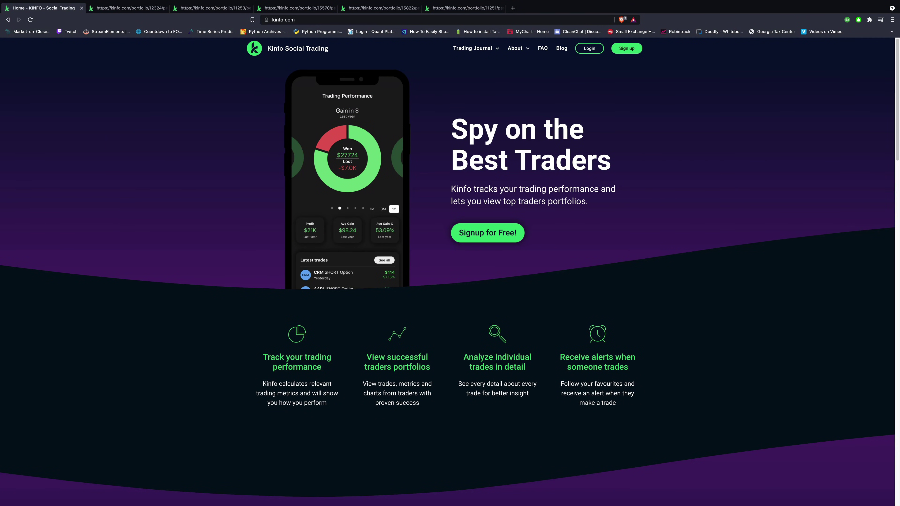
Step: View the performance page of portfolio 11251 and highlight its Latest Trades section marked All Trades Verified
{"action": "left_click", "coordinate": [457, 13]}
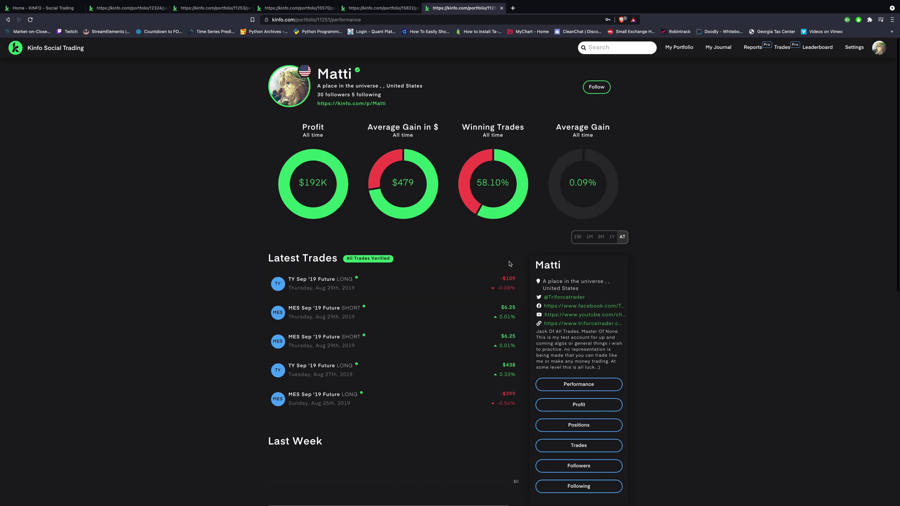
{"action": "scroll", "coordinate": [510, 264], "scroll_direction": "down", "scroll_amount": 3}
{"action": "scroll", "coordinate": [48, 149], "scroll_direction": "up", "scroll_amount": 2}
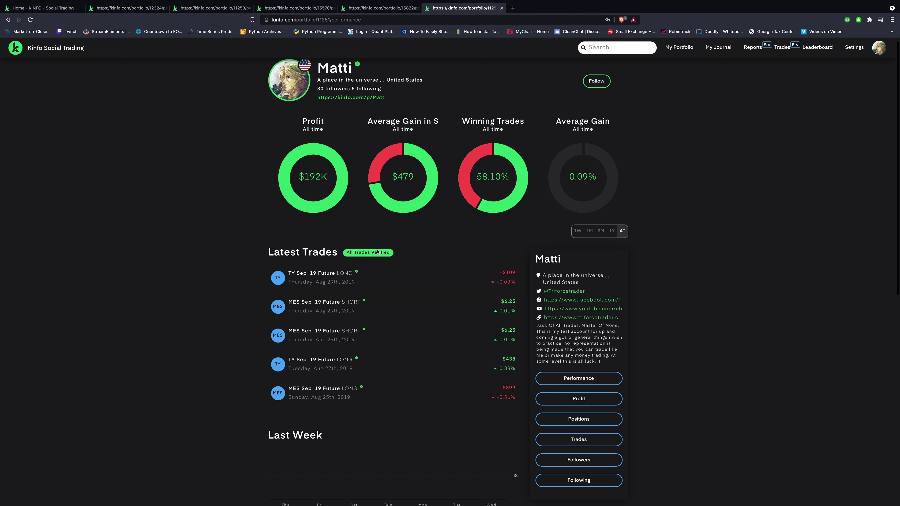
{"action": "left_click_drag", "start_coordinate": [396, 255], "coordinate": [264, 252]}
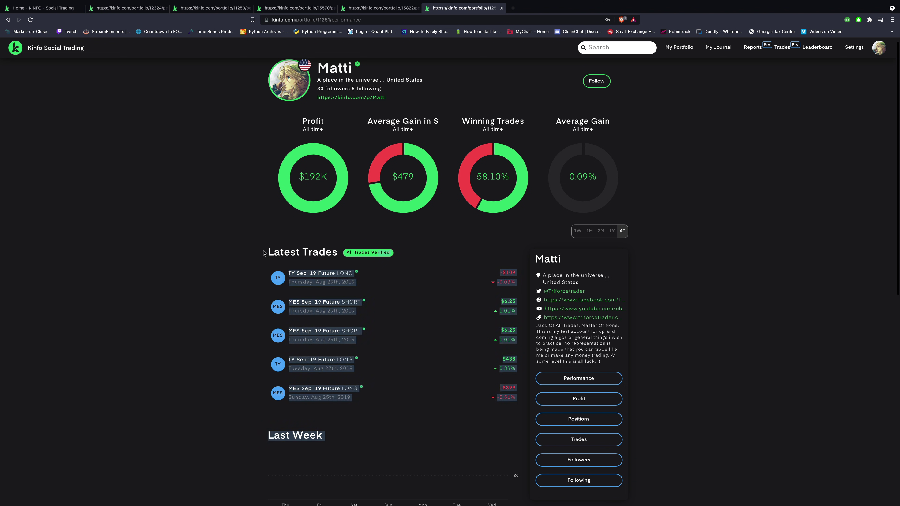
{"action": "left_click", "coordinate": [264, 252]}
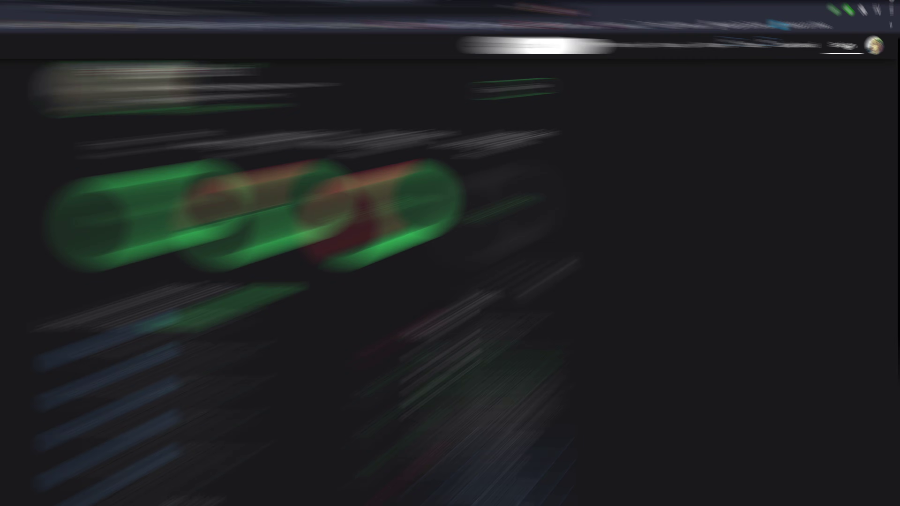
Step: Open the Broker Connections settings and examine the list of popular brokers and the broker search option
{"action": "left_click", "coordinate": [845, 46]}
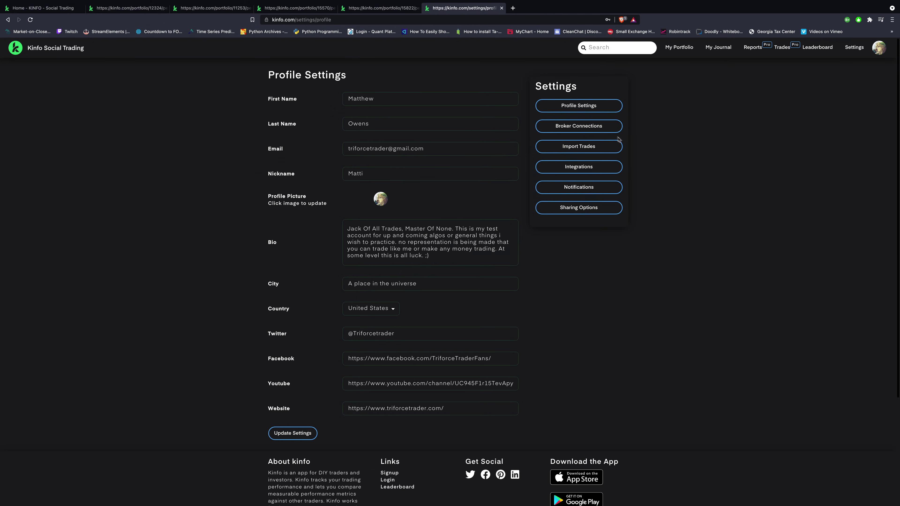
{"action": "left_click", "coordinate": [612, 132]}
{"action": "scroll", "coordinate": [582, 239], "scroll_direction": "down", "scroll_amount": 5}
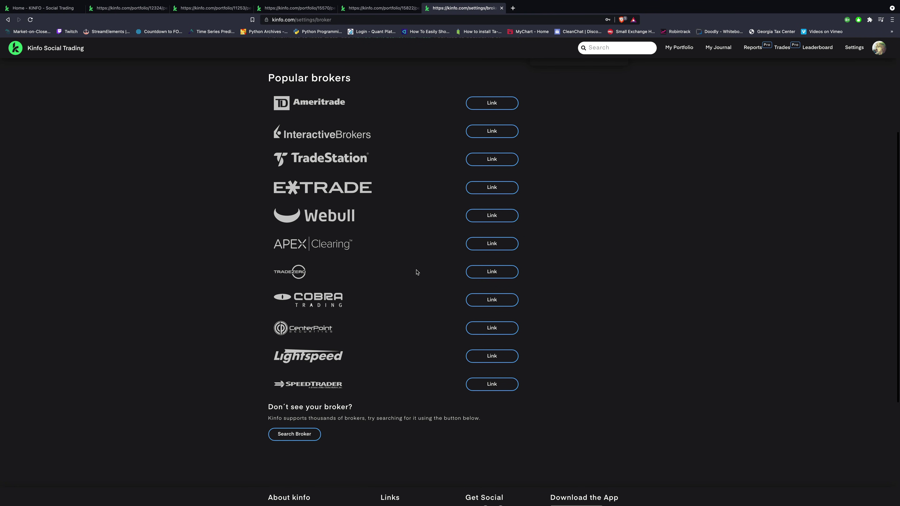
{"action": "scroll", "coordinate": [381, 397], "scroll_direction": "down", "scroll_amount": 3}
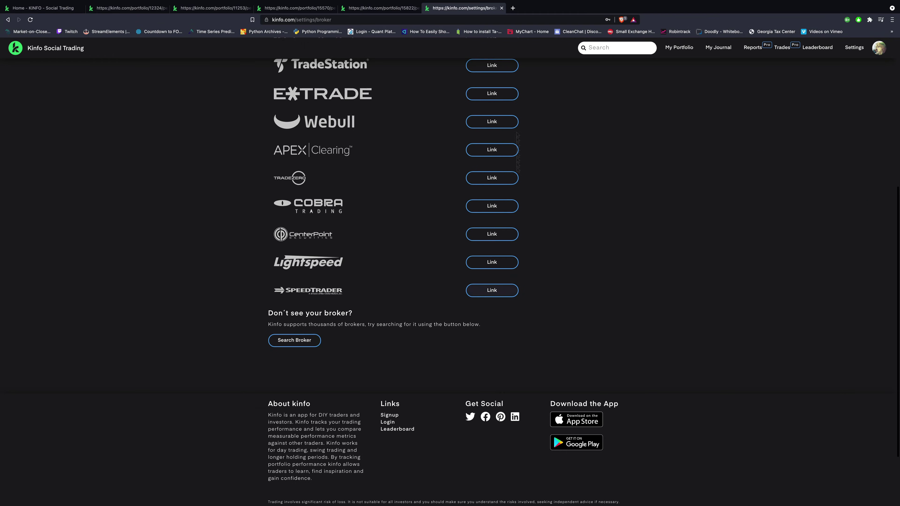
{"action": "scroll", "coordinate": [648, 156], "scroll_direction": "up", "scroll_amount": 2}
{"action": "scroll", "coordinate": [650, 167], "scroll_direction": "up", "scroll_amount": 1}
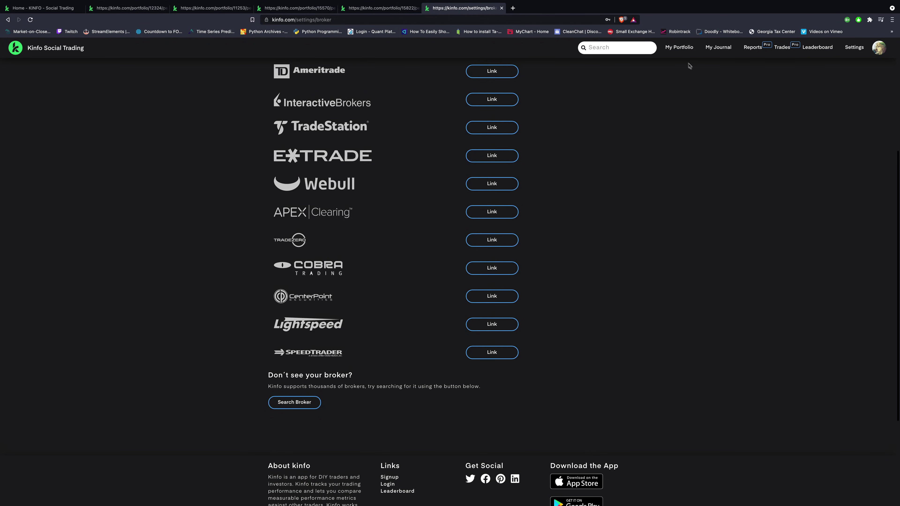
Step: Open the personal trading journal and show it in the Calendar view
{"action": "left_click", "coordinate": [714, 51]}
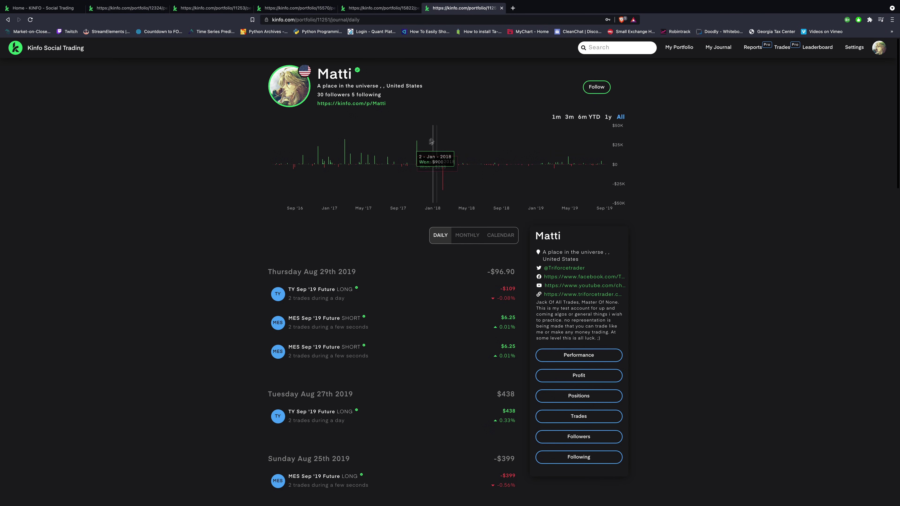
{"action": "left_click", "coordinate": [501, 235]}
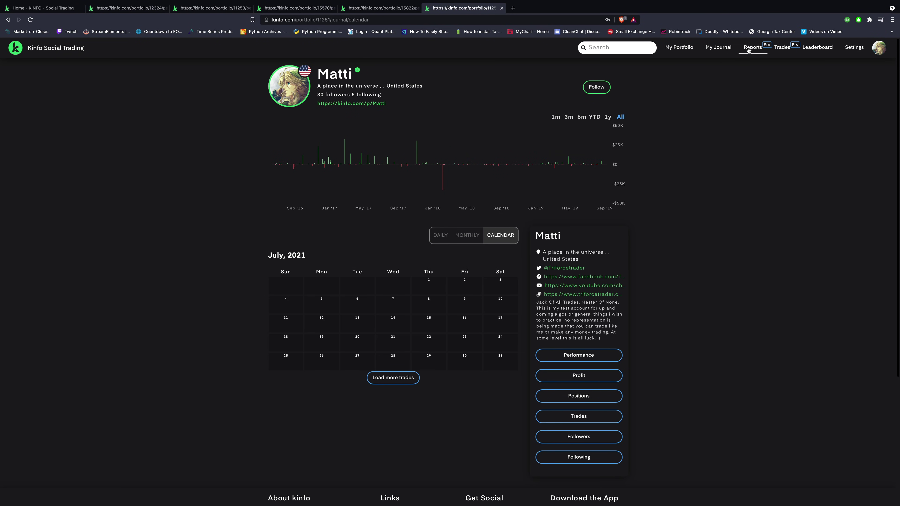
Step: Go through the PnL, Statistics, Days/Times, Price/Volume, Side/Assets and Symbols reports
{"action": "left_click", "coordinate": [752, 47]}
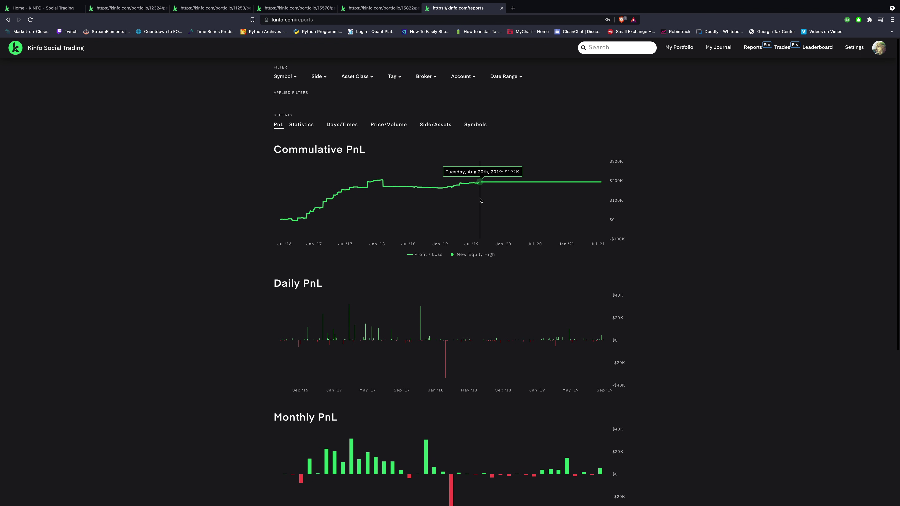
{"action": "left_click", "coordinate": [303, 125]}
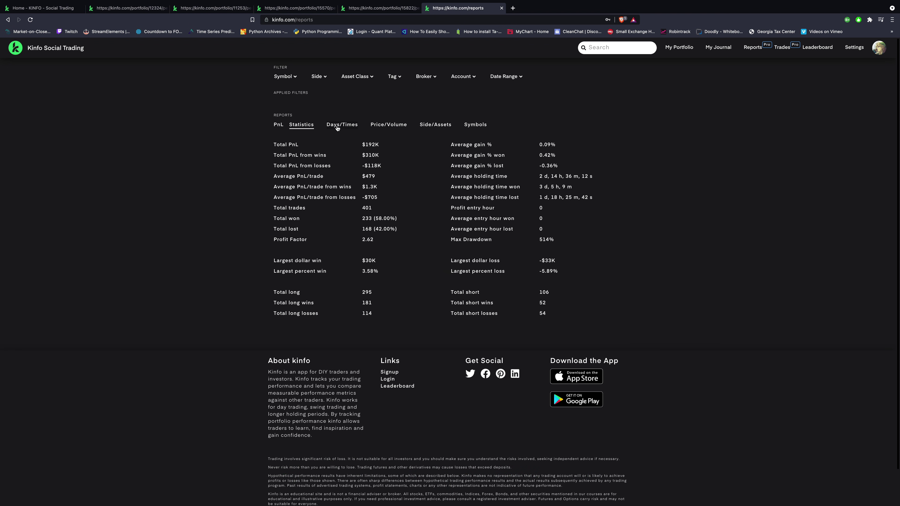
{"action": "left_click", "coordinate": [347, 127]}
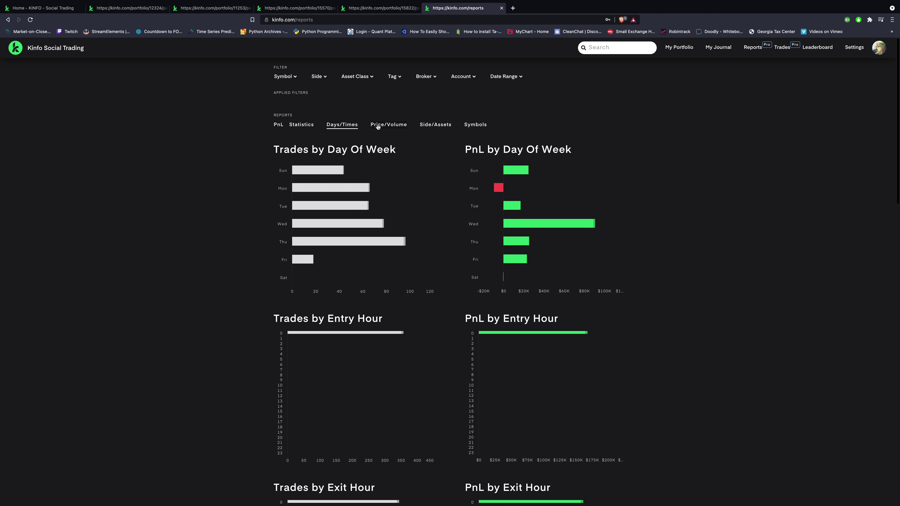
{"action": "left_click", "coordinate": [405, 129]}
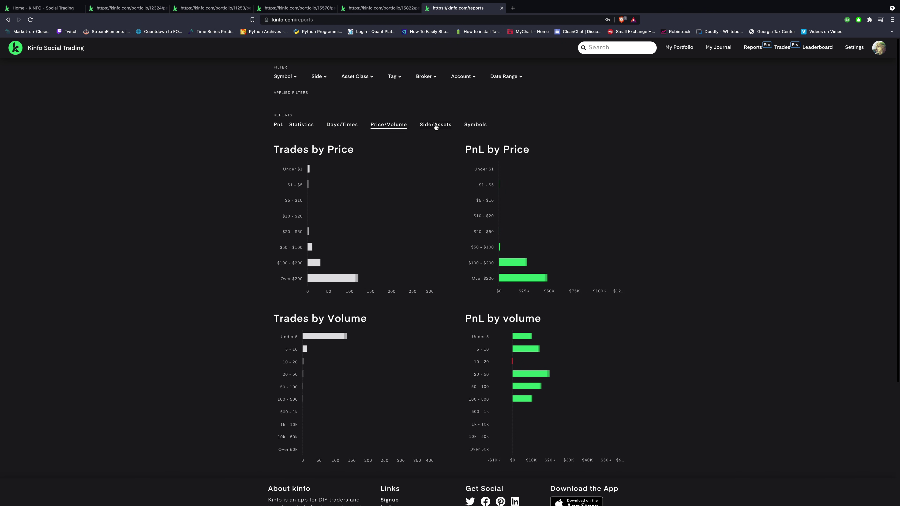
{"action": "left_click", "coordinate": [436, 126]}
{"action": "left_click", "coordinate": [476, 126]}
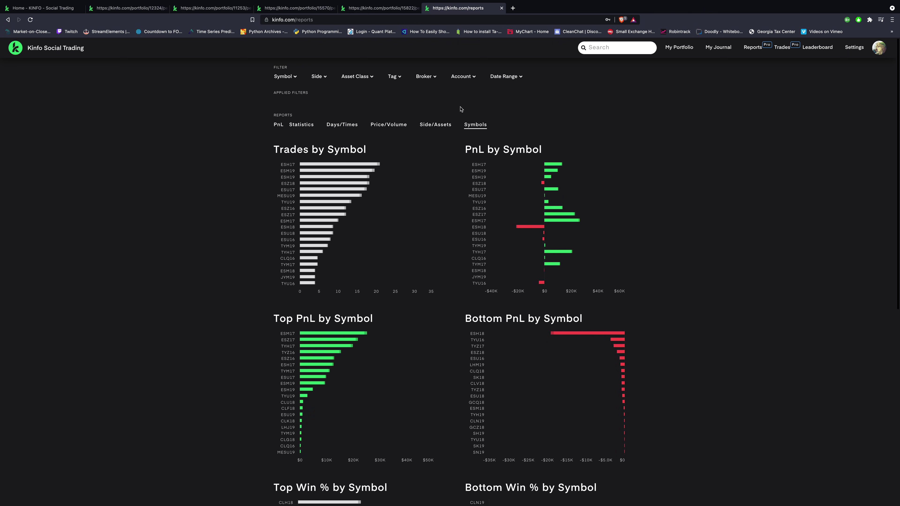
Step: Browse the full trades table down to the older entries and back, and open the leaderboard of top portfolios
{"action": "left_click", "coordinate": [782, 48]}
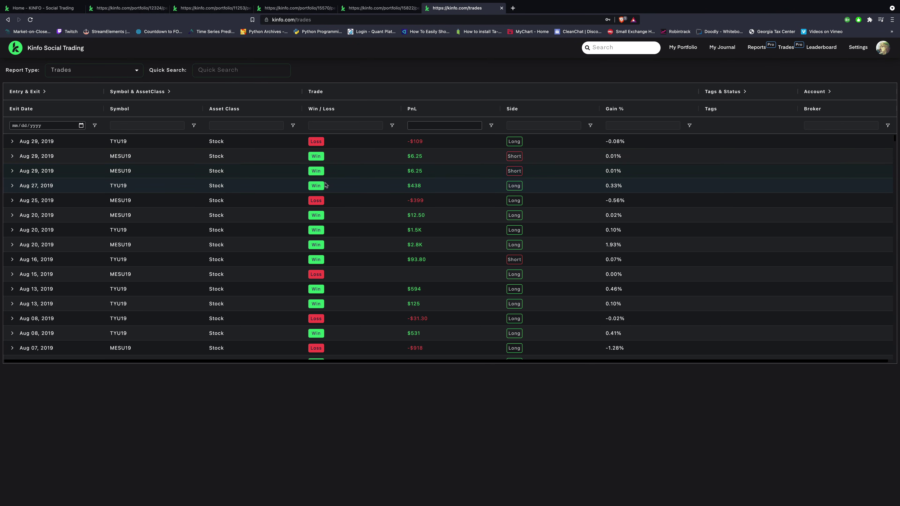
{"action": "scroll", "coordinate": [619, 278], "scroll_direction": "down", "scroll_amount": 10}
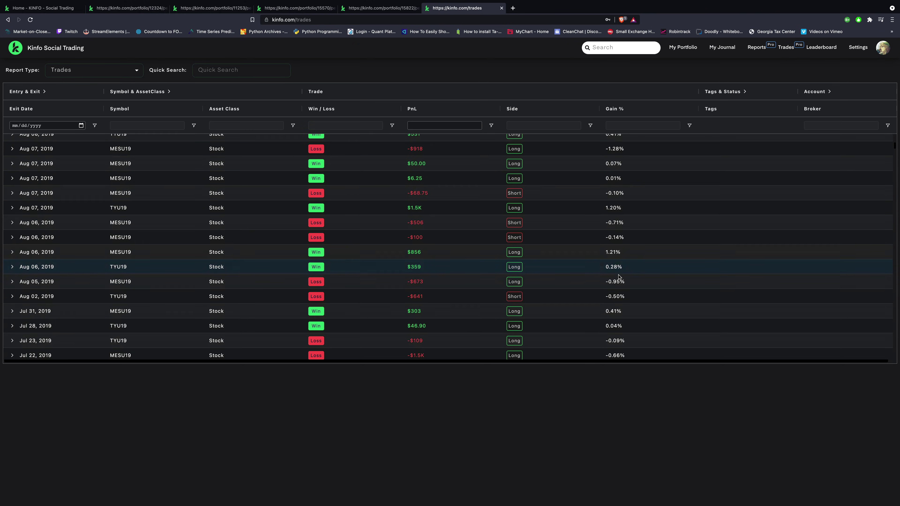
{"action": "scroll", "coordinate": [619, 277], "scroll_direction": "down", "scroll_amount": 10}
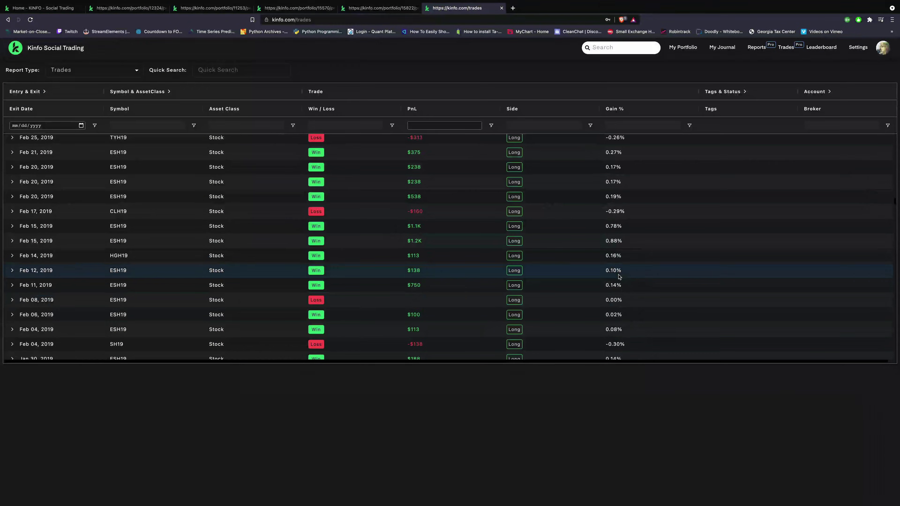
{"action": "scroll", "coordinate": [618, 274], "scroll_direction": "up", "scroll_amount": 20}
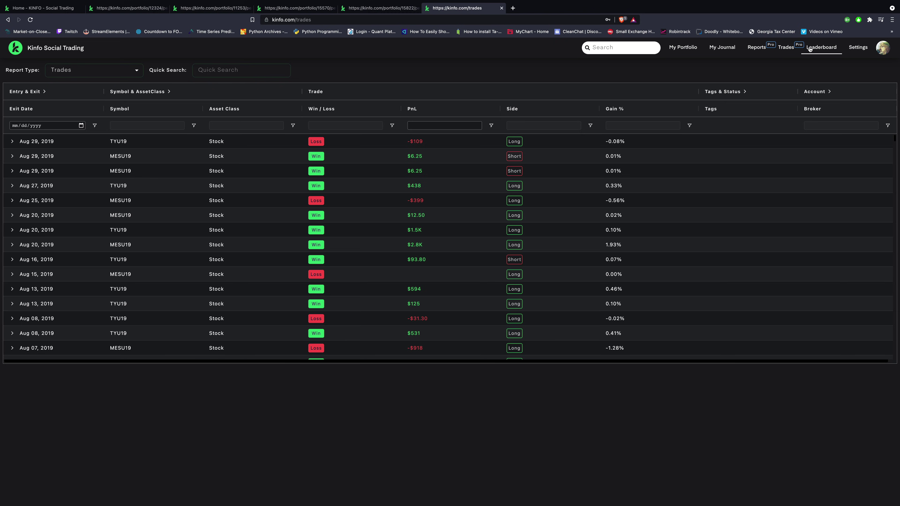
{"action": "left_click", "coordinate": [810, 47]}
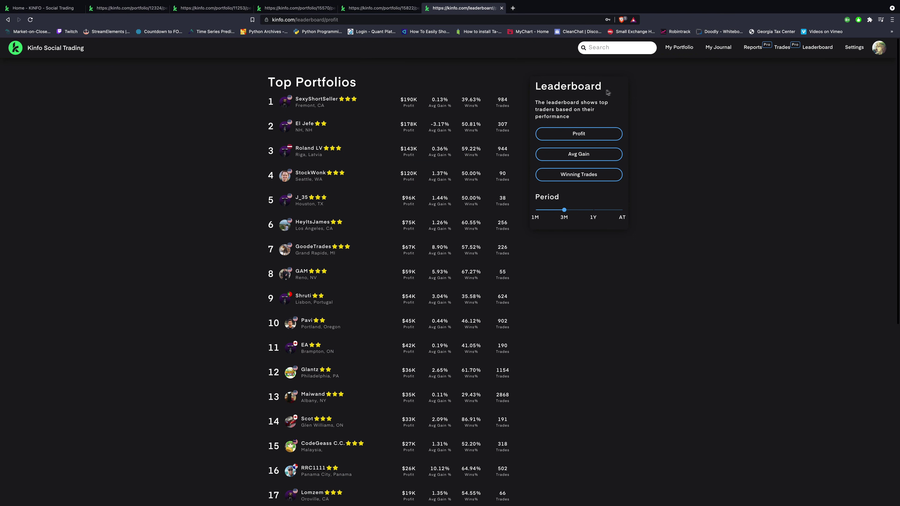
Step: Add a manual trade import account named Test in the Import Trades settings and open it
{"action": "left_click", "coordinate": [846, 50]}
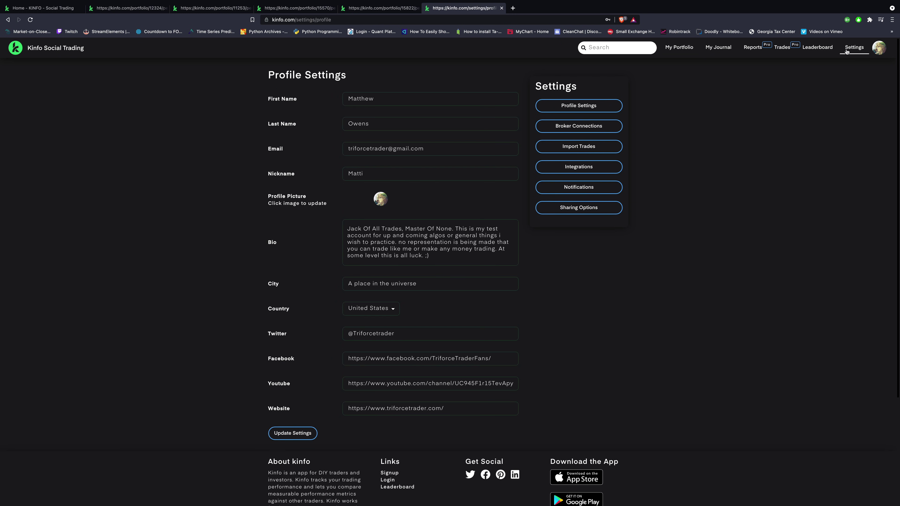
{"action": "left_click", "coordinate": [577, 147]}
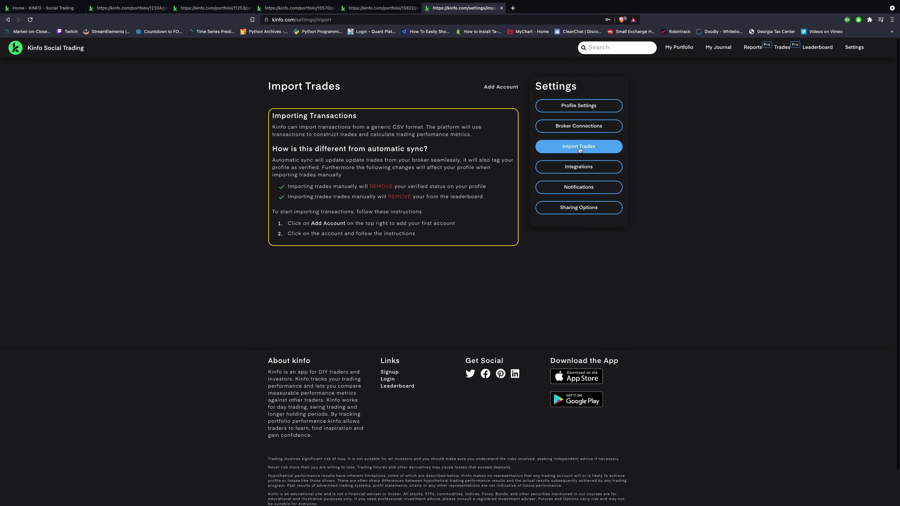
{"action": "left_click", "coordinate": [501, 87]}
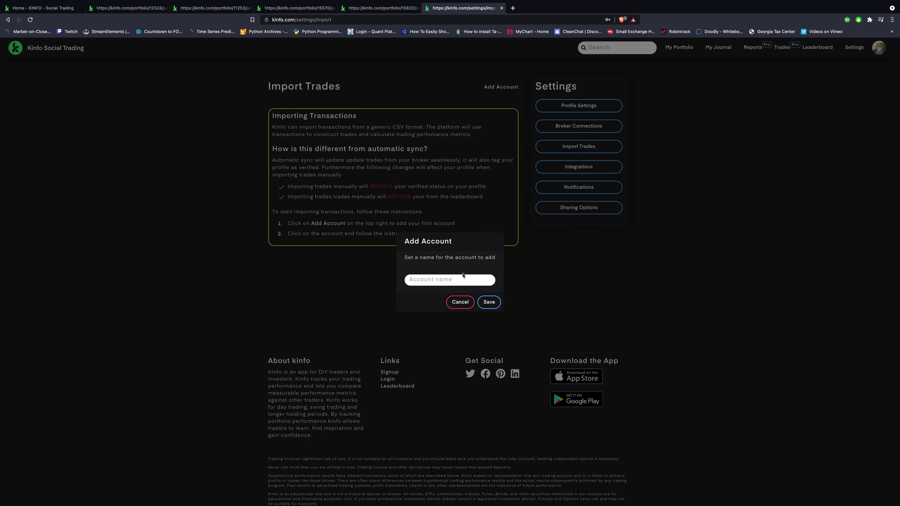
{"action": "left_click", "coordinate": [448, 280]}
{"action": "type", "text": "Test"}
{"action": "left_click", "coordinate": [479, 301]}
{"action": "left_click", "coordinate": [328, 113]}
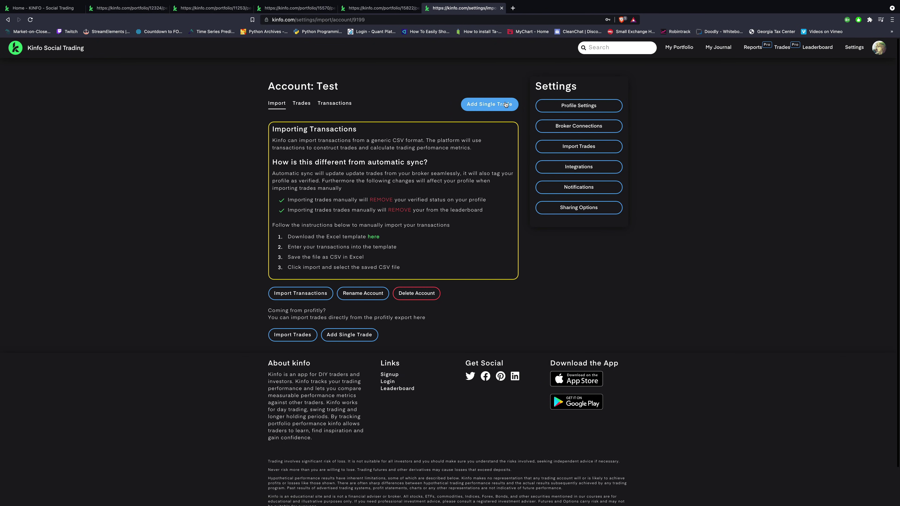
Step: Check the Add Single Trade option of the Test account and review the account's import instructions
{"action": "left_click", "coordinate": [506, 104]}
{"action": "key", "text": "alt+Left"}
{"action": "key", "text": "alt+Right"}
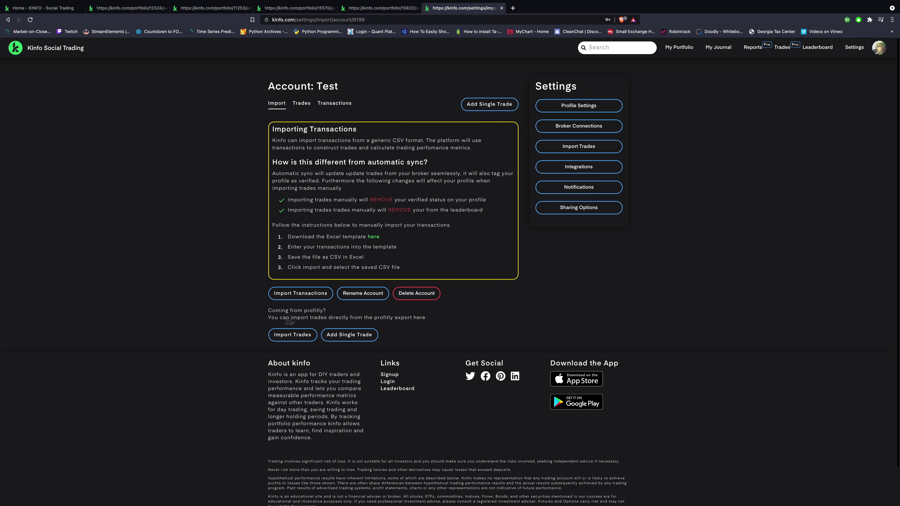
{"action": "scroll", "coordinate": [451, 381], "scroll_direction": "down", "scroll_amount": 1}
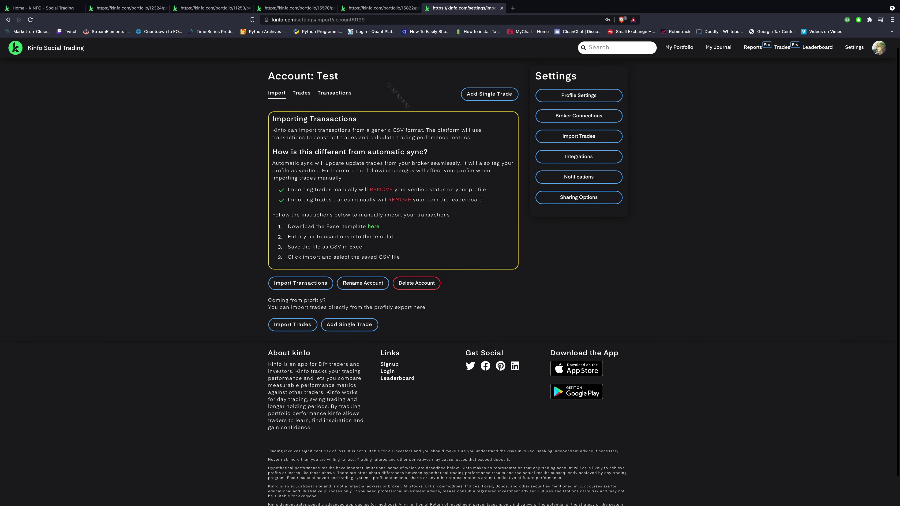
{"action": "scroll", "coordinate": [679, 240], "scroll_direction": "up", "scroll_amount": 1}
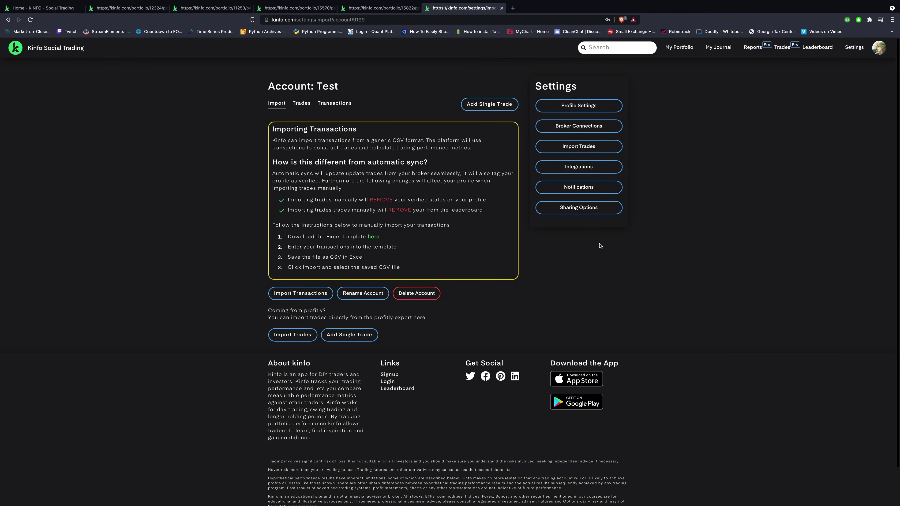
Step: Open the Sharing Options settings and inspect the sharing switches and the Starting point date picker without choosing a date
{"action": "left_click", "coordinate": [602, 212]}
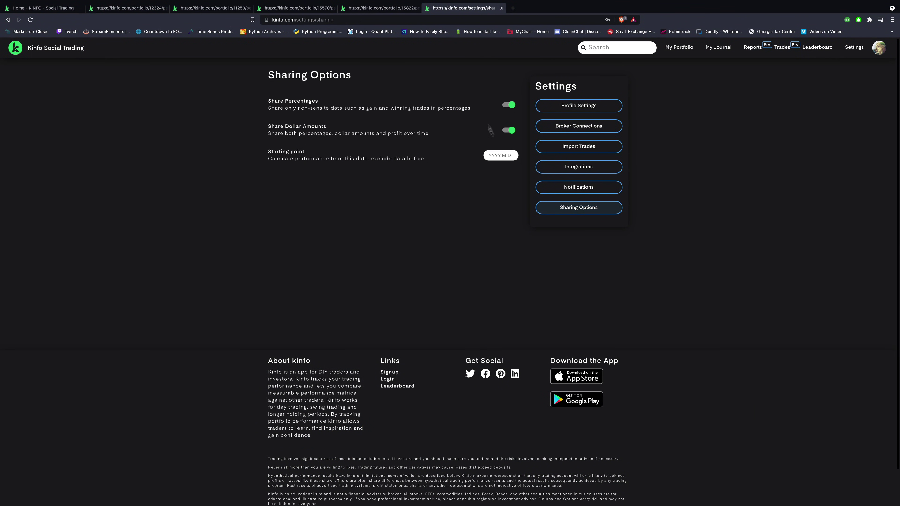
{"action": "left_click_drag", "start_coordinate": [267, 97], "coordinate": [503, 222]}
{"action": "left_click", "coordinate": [502, 233]}
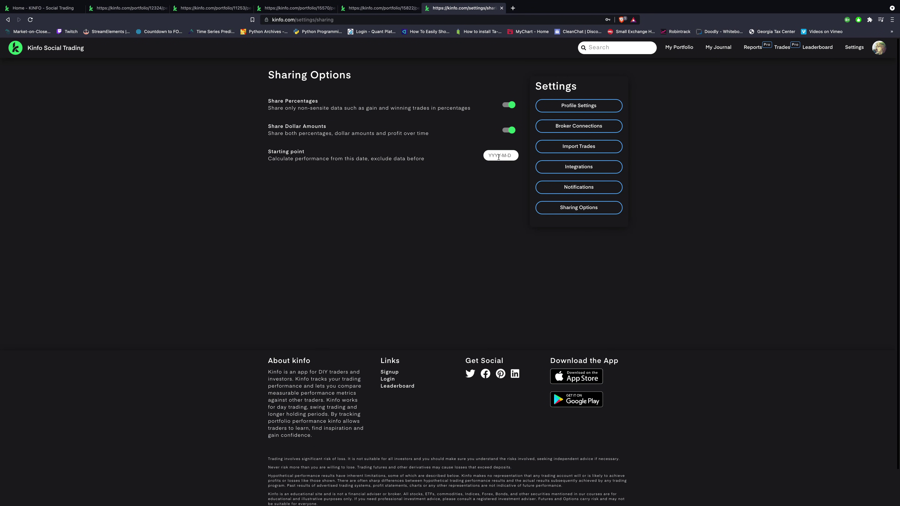
{"action": "left_click", "coordinate": [498, 156]}
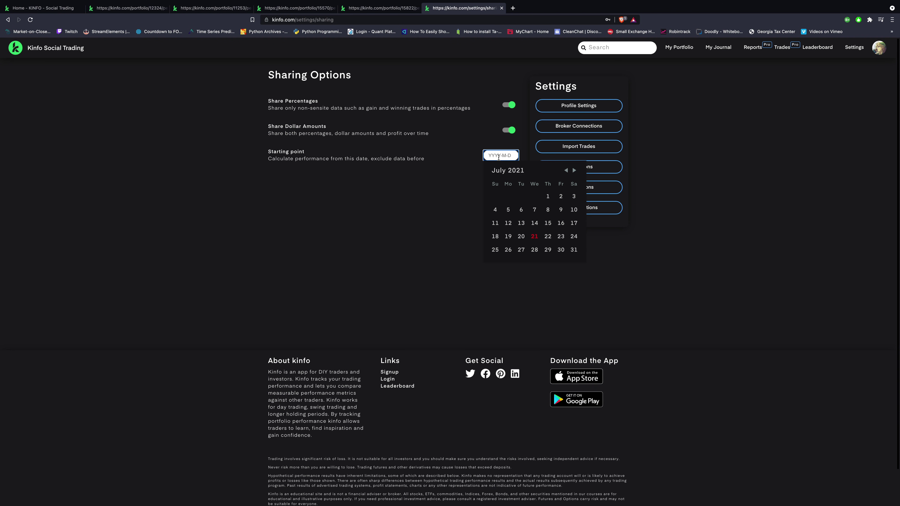
{"action": "left_click", "coordinate": [689, 157]}
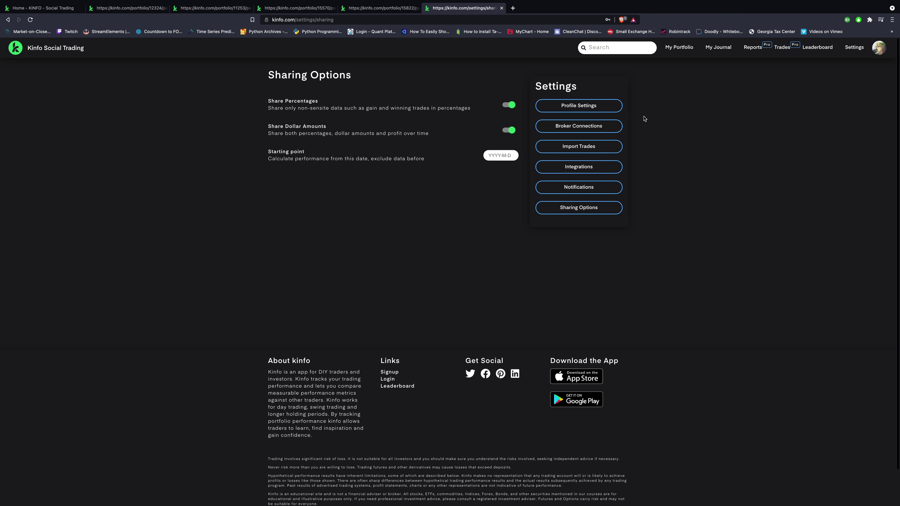
Step: Return to the personal portfolio, review its trades and profit charts, and highlight the Profit, Average Gain and Winning Trades summary
{"action": "left_click", "coordinate": [679, 47]}
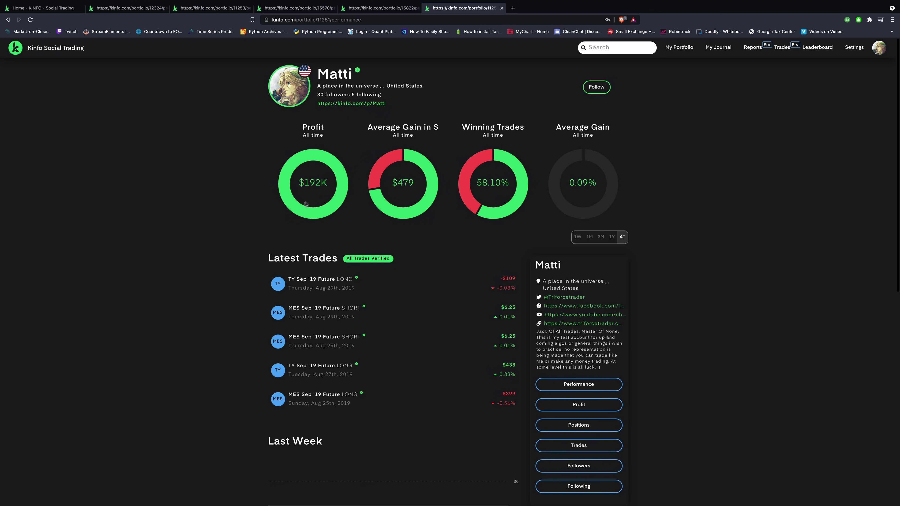
{"action": "scroll", "coordinate": [497, 398], "scroll_direction": "down", "scroll_amount": 3}
{"action": "scroll", "coordinate": [497, 398], "scroll_direction": "up", "scroll_amount": 3}
{"action": "scroll", "coordinate": [408, 257], "scroll_direction": "down", "scroll_amount": 5}
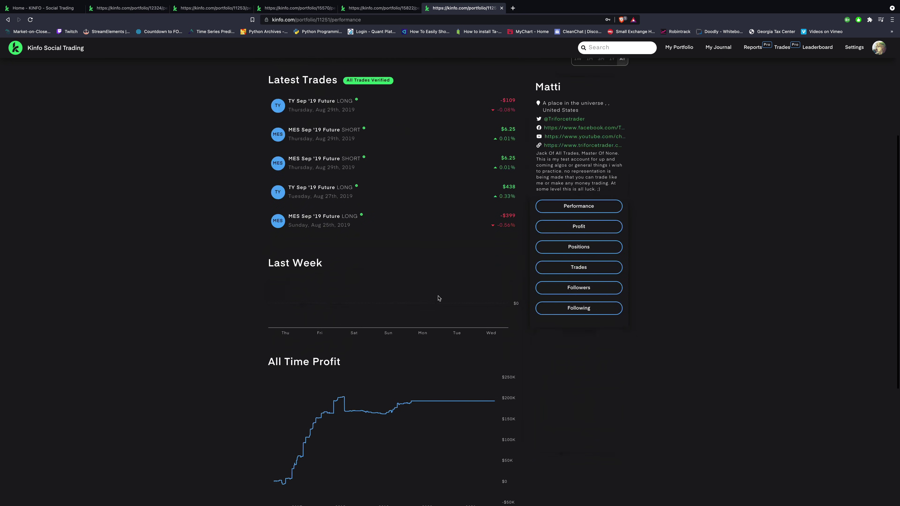
{"action": "scroll", "coordinate": [438, 299], "scroll_direction": "up", "scroll_amount": 5}
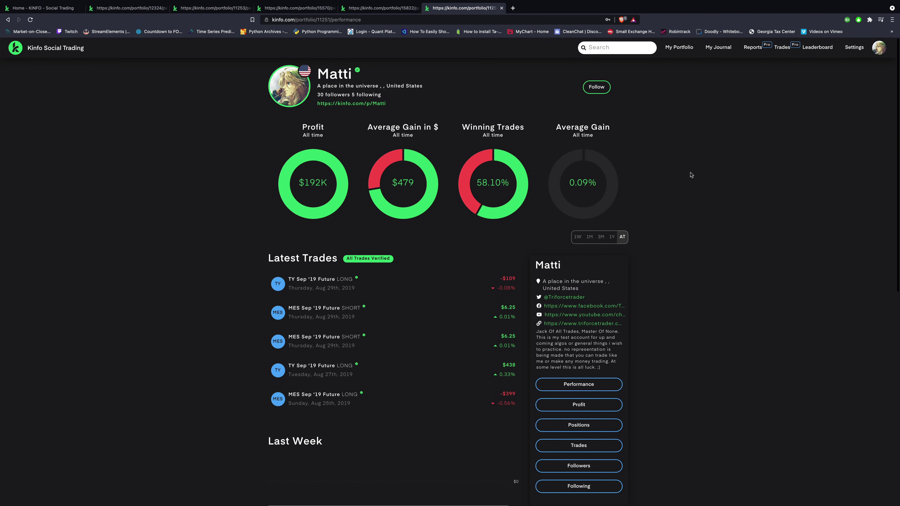
{"action": "left_click_drag", "start_coordinate": [635, 179], "coordinate": [301, 126]}
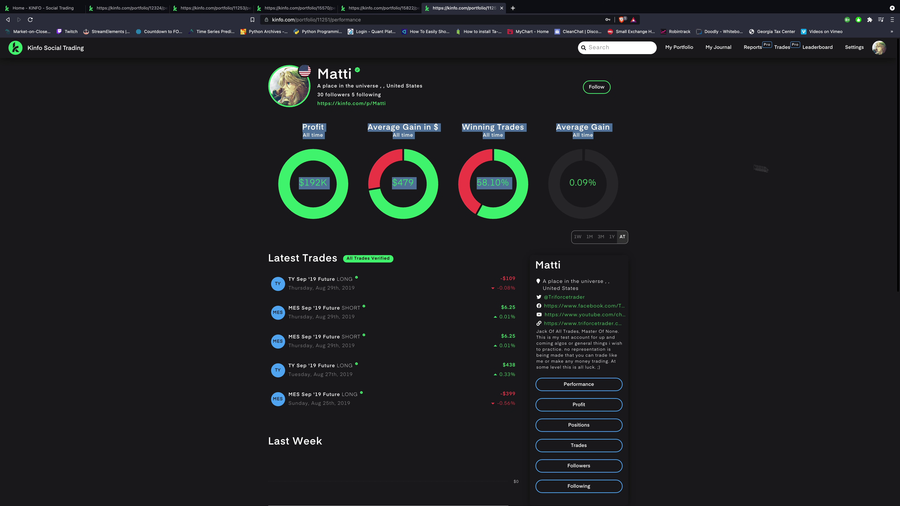
{"action": "left_click", "coordinate": [673, 210]}
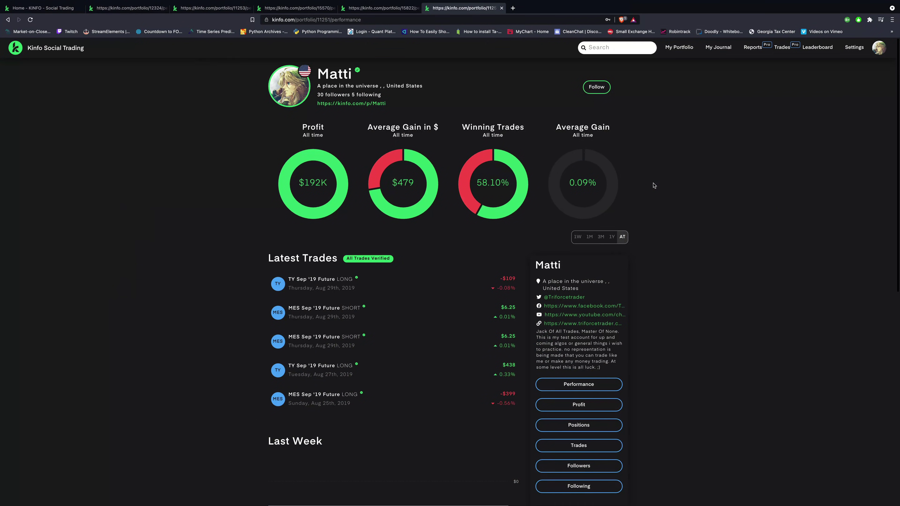
{"action": "left_click_drag", "start_coordinate": [653, 183], "coordinate": [357, 124]}
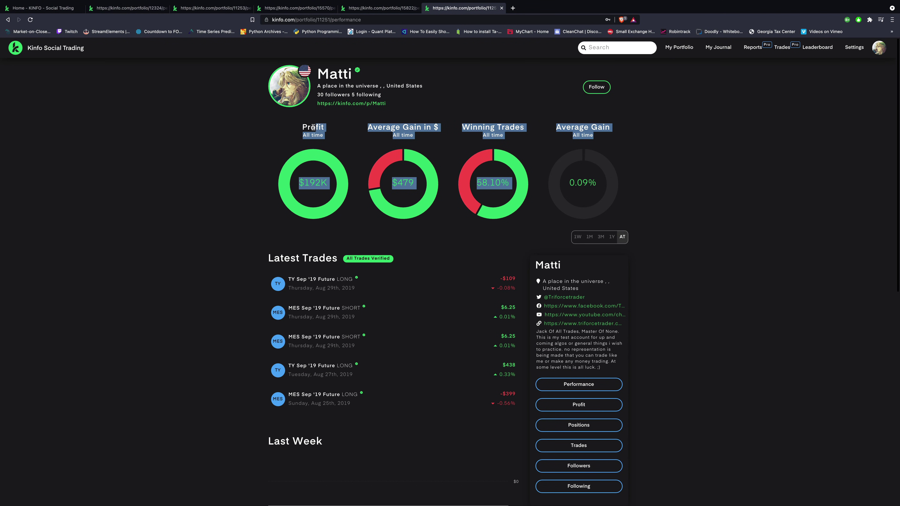